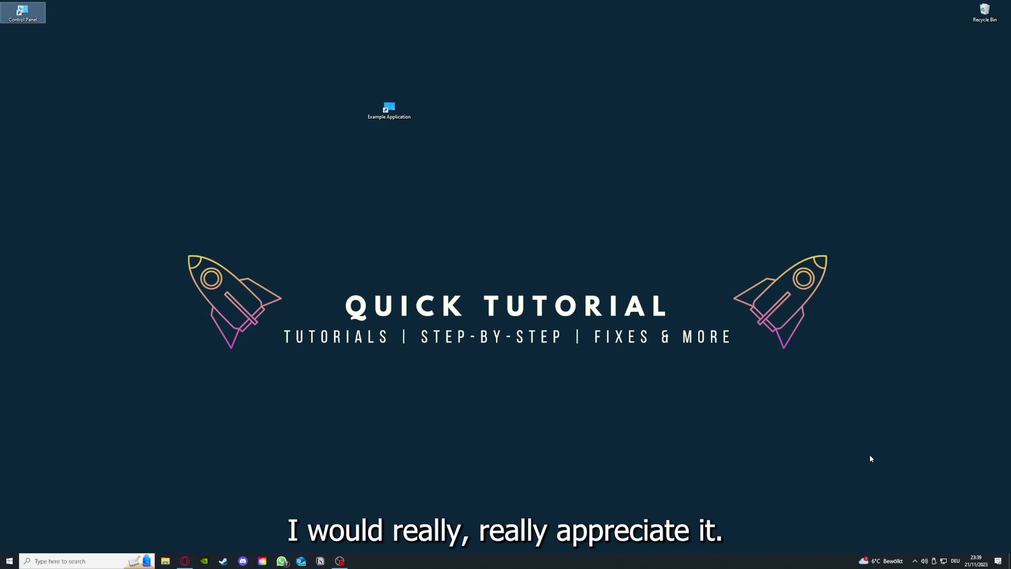
Step: Launch the Example Application from the desktop and close the Desktop folder window it opens
left_click(717, 375)
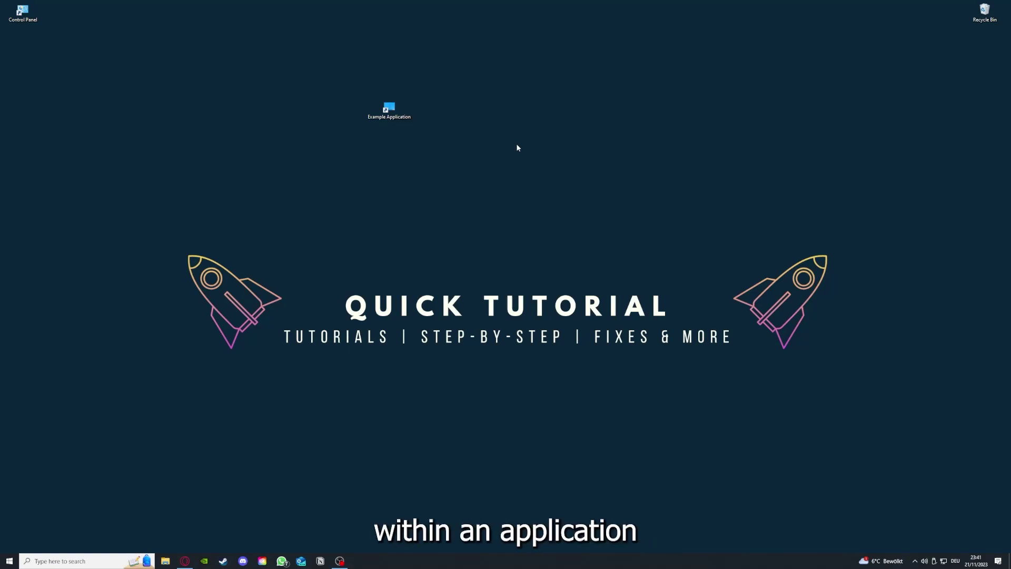
left_click_drag(133, 197, 854, 419)
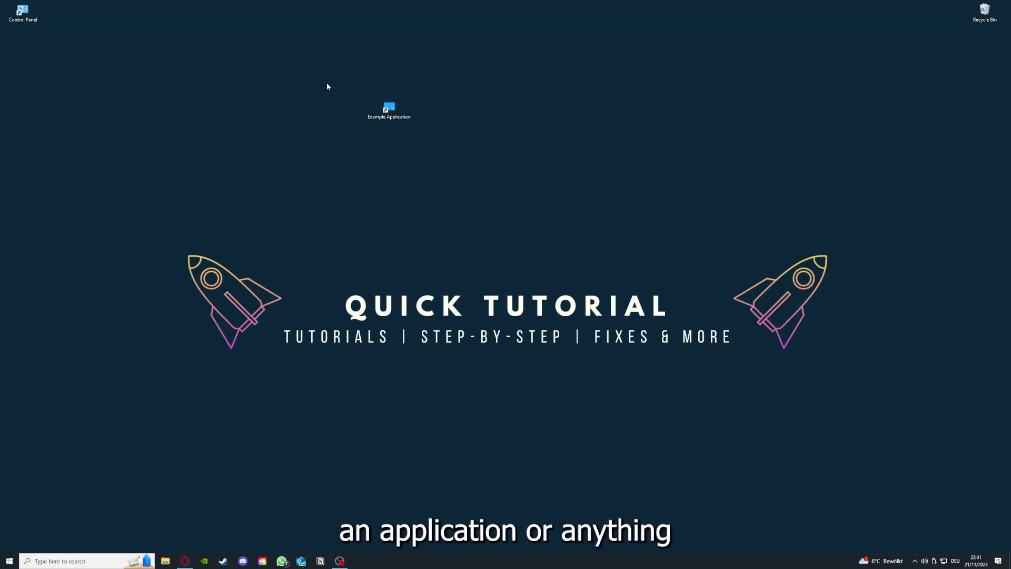
left_click_drag(133, 197, 853, 427)
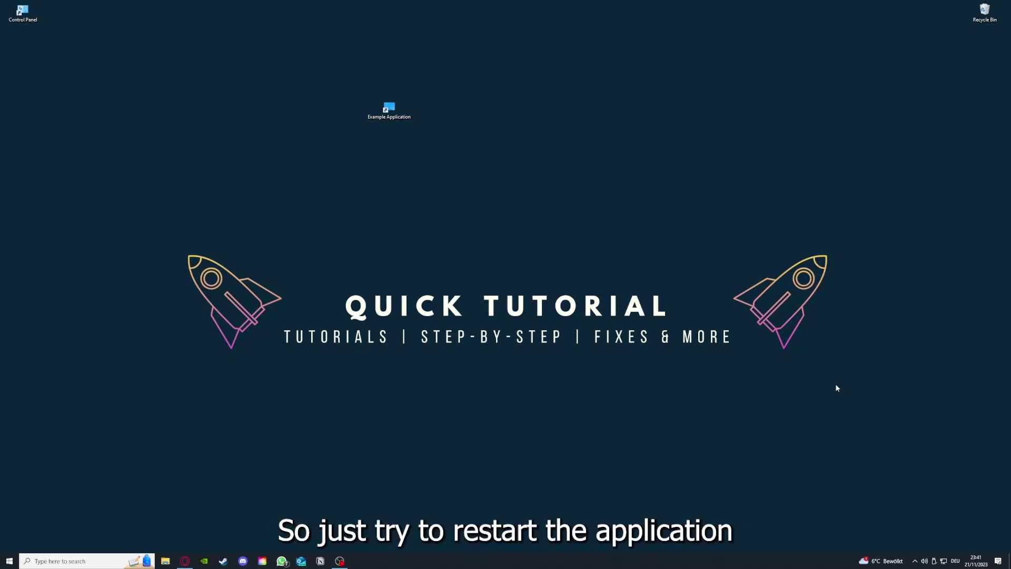
double_click(389, 116)
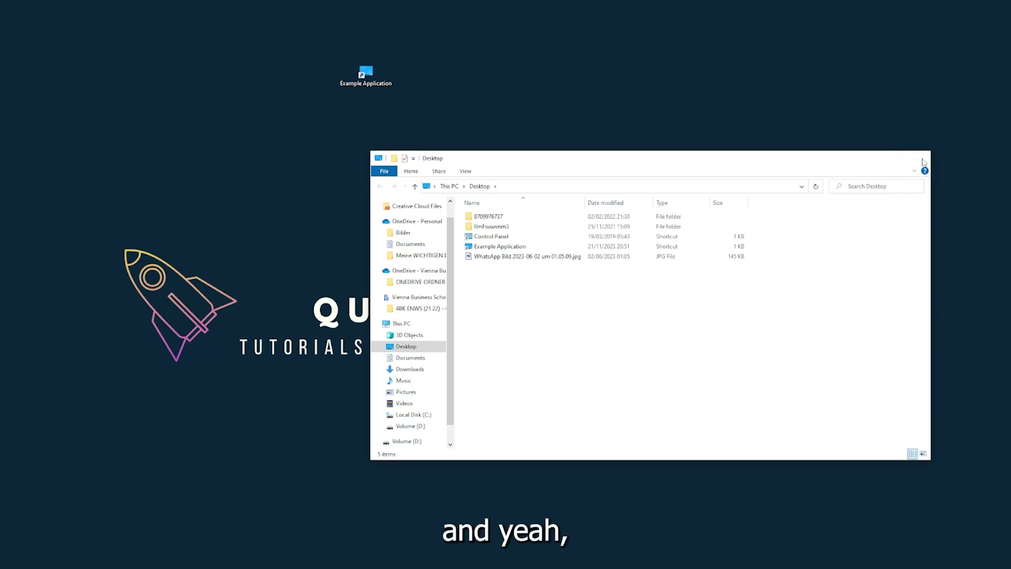
left_click(919, 159)
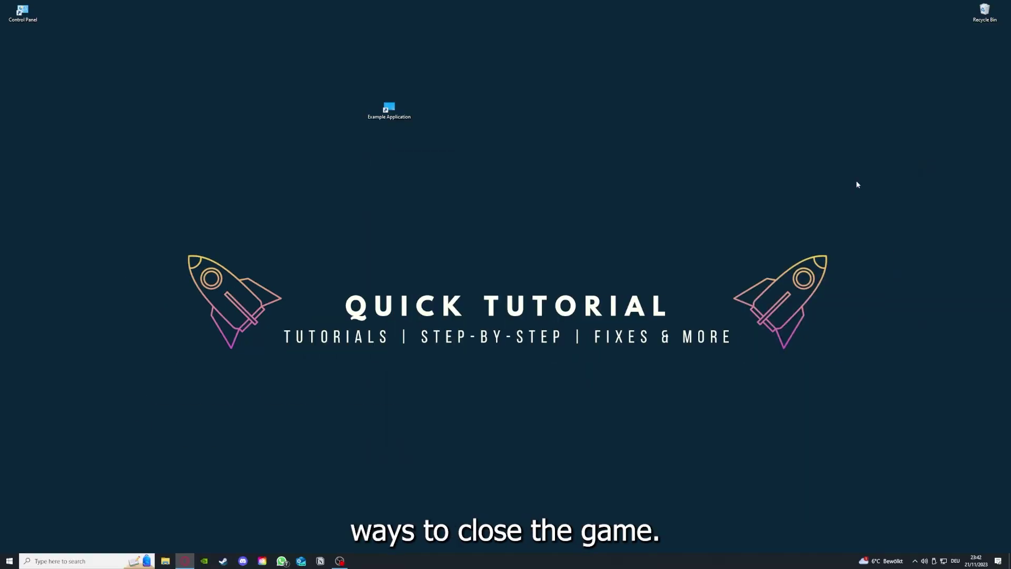
Step: Open Task Manager from the taskbar and end the Task Manager process
right_click(379, 561)
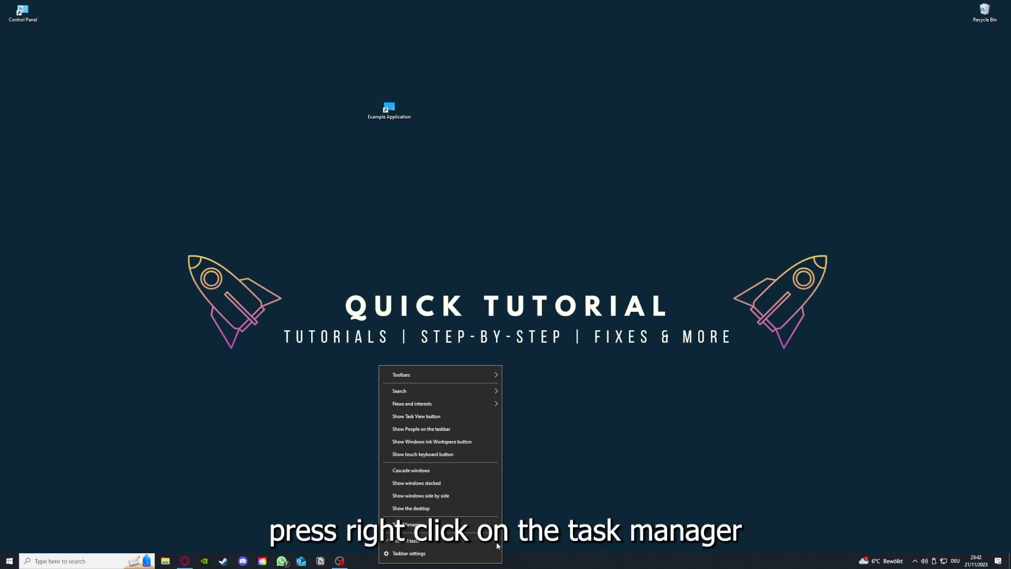
left_click(452, 529)
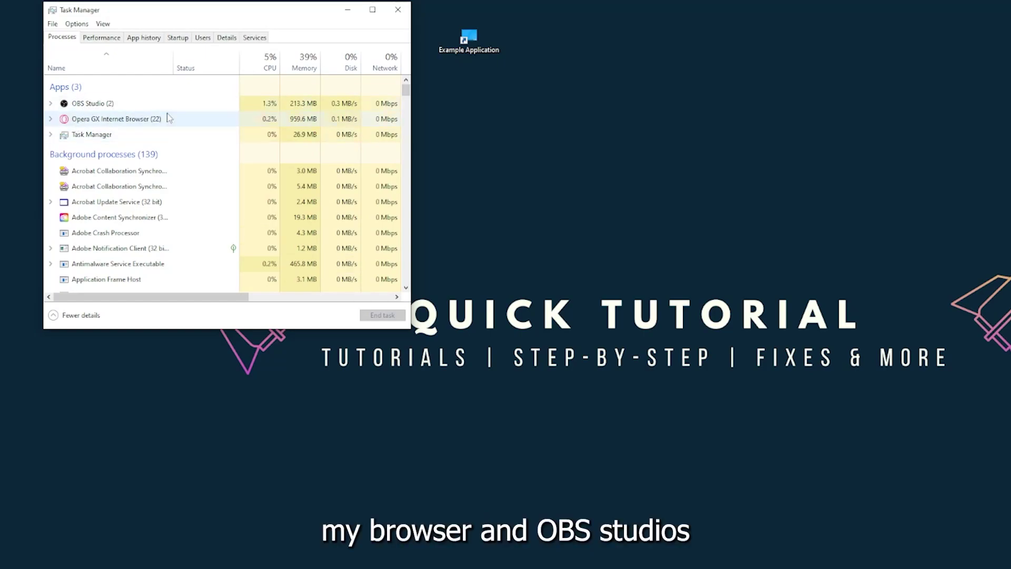
left_click(190, 140)
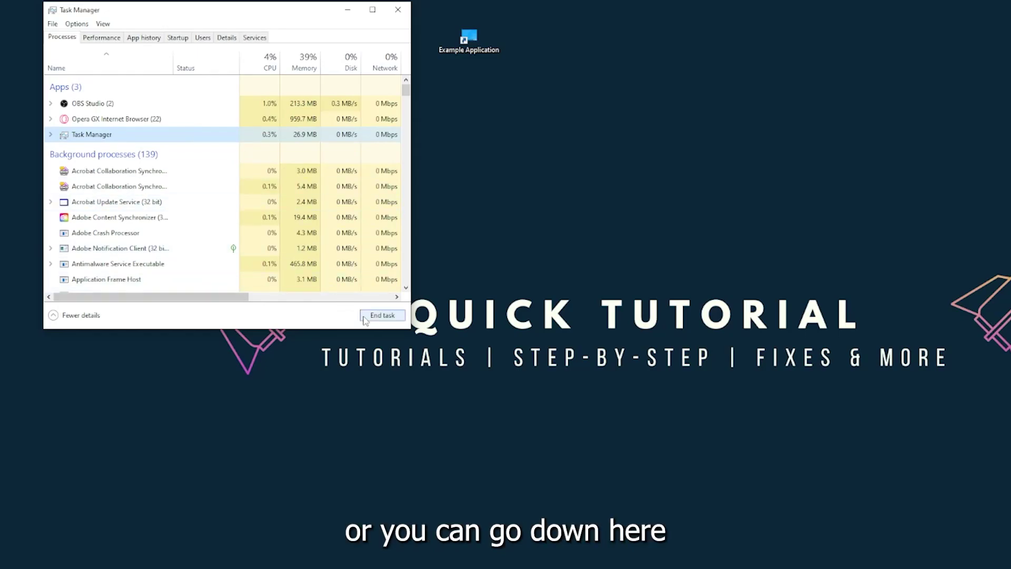
left_click(382, 315)
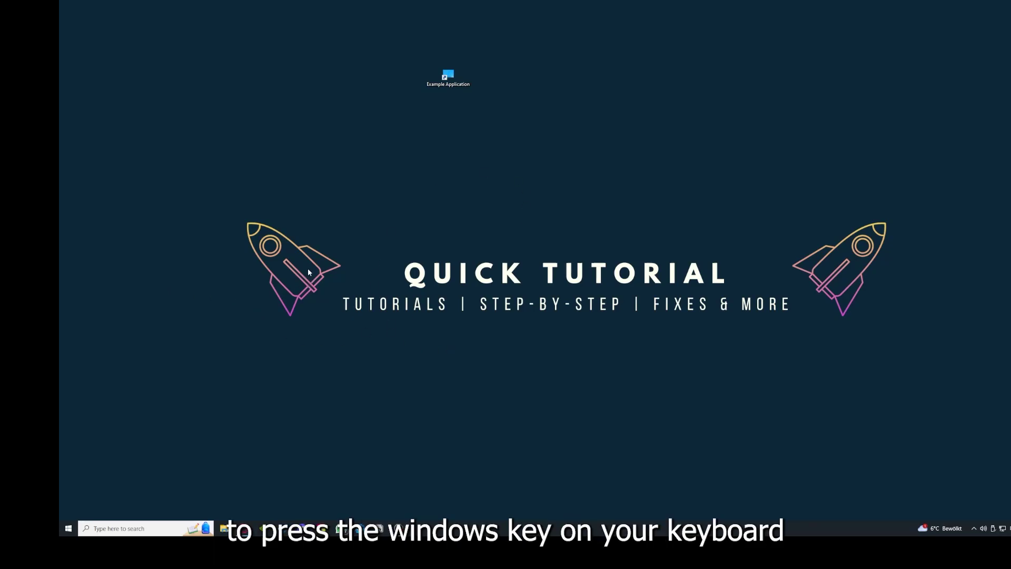
Step: Bring up the Start menu's power options, then dismiss them without restarting
key("super")
key("super")
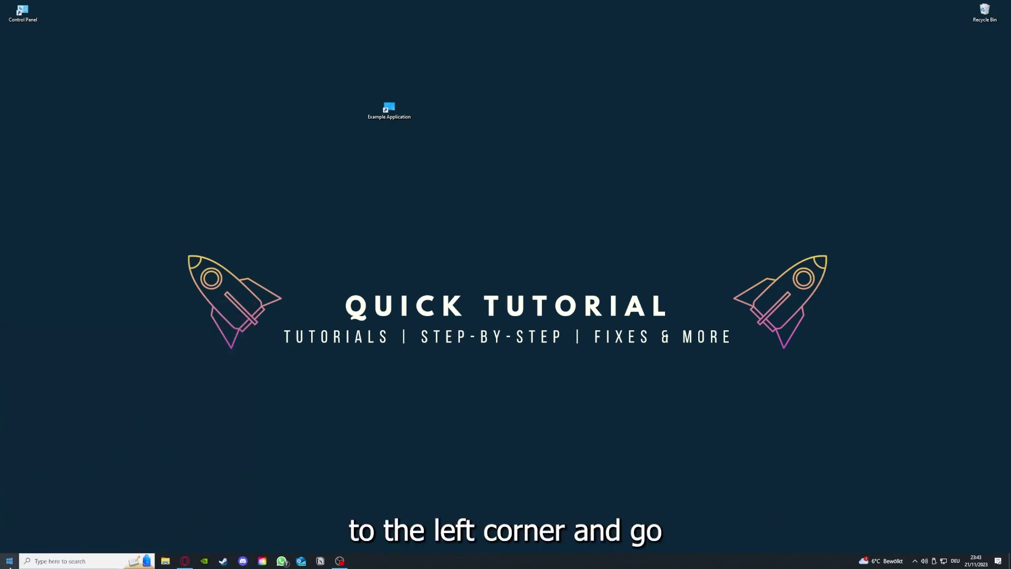
left_click(12, 556)
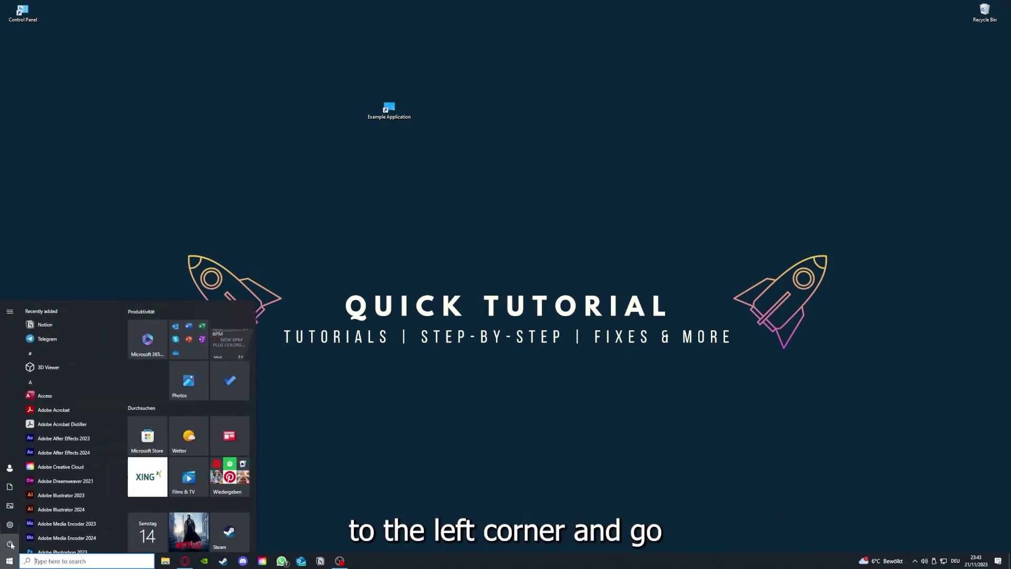
mouse_move(11, 544)
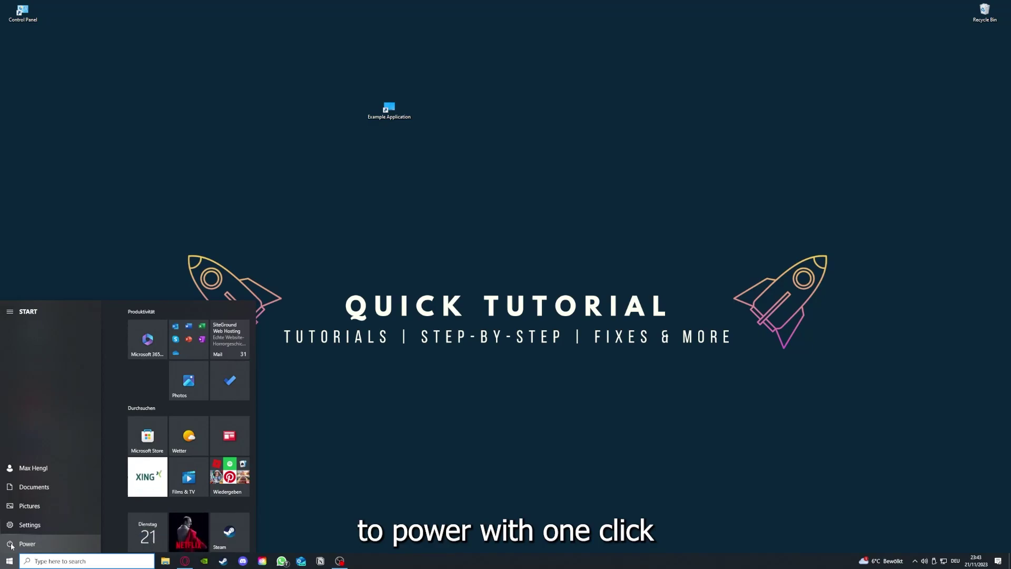
left_click(11, 544)
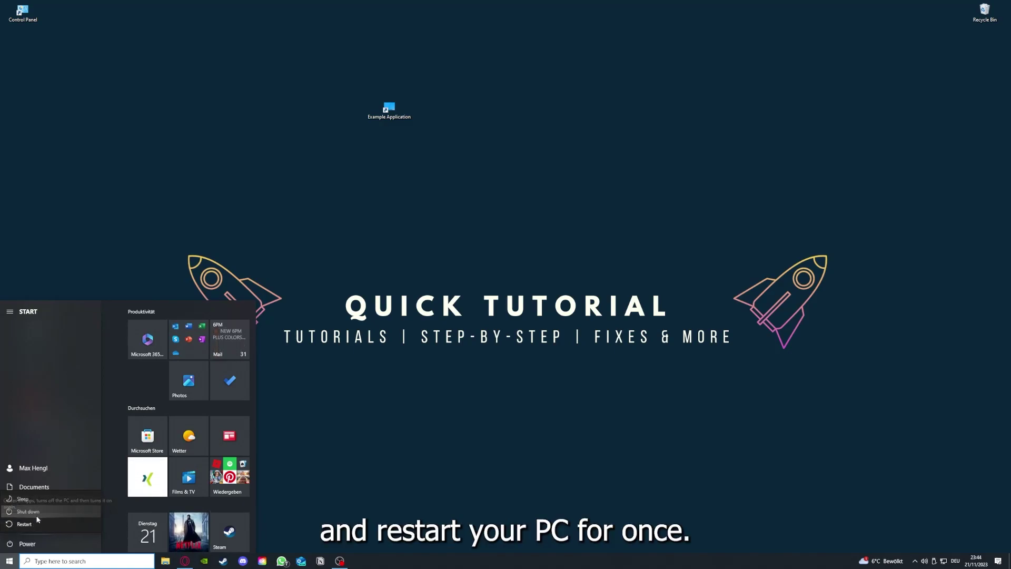
left_click(398, 402)
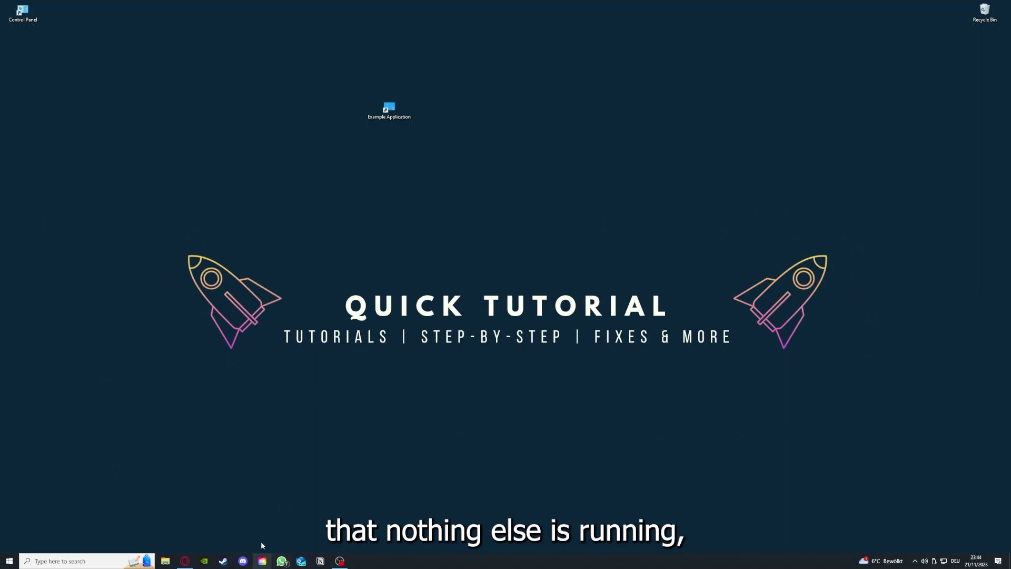
Step: Reopen Task Manager on the Startup tab and maximize it to full screen
right_click(394, 560)
left_click(421, 527)
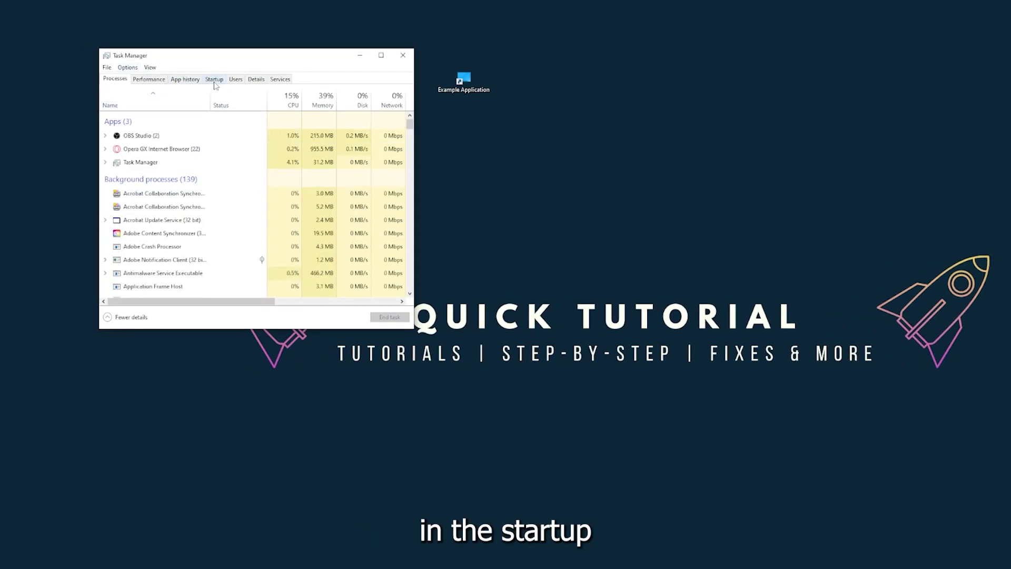
left_click(214, 80)
scroll(226, 210, "down", 5)
scroll(216, 242, "up", 5)
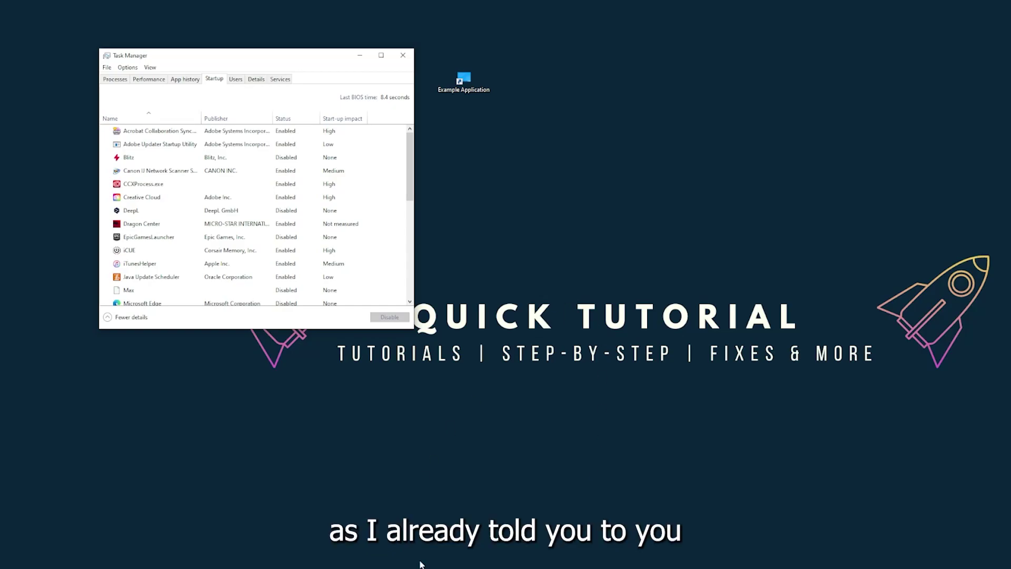
right_click(480, 568)
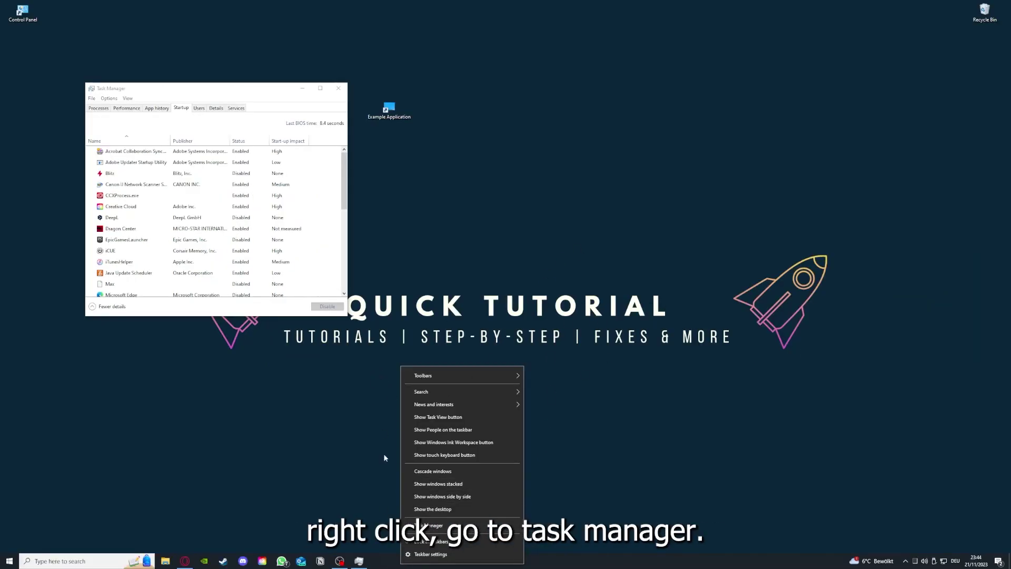
left_click(427, 524)
left_click(320, 88)
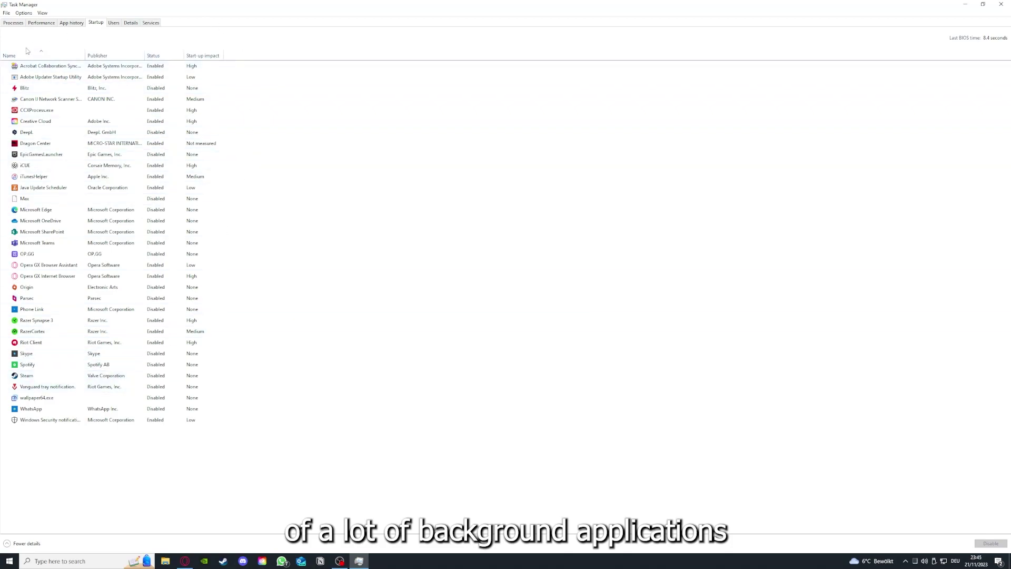
Step: Inspect startup entries Acrobat, CCXProcess.exe, OneDrive, SharePoint, Phone Link and iTunesHelper for their Enable/Disable status
right_click(164, 67)
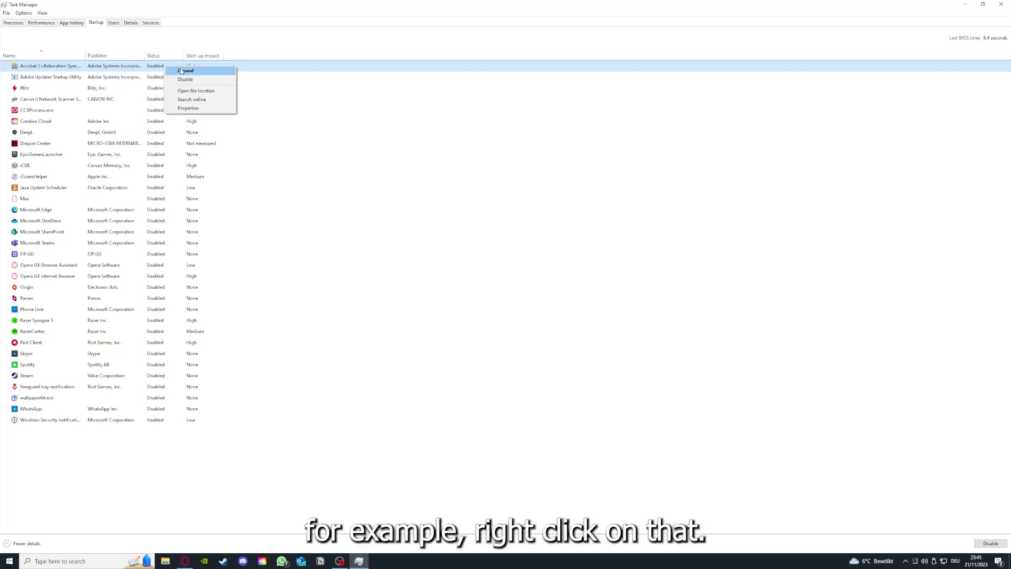
left_click(353, 110)
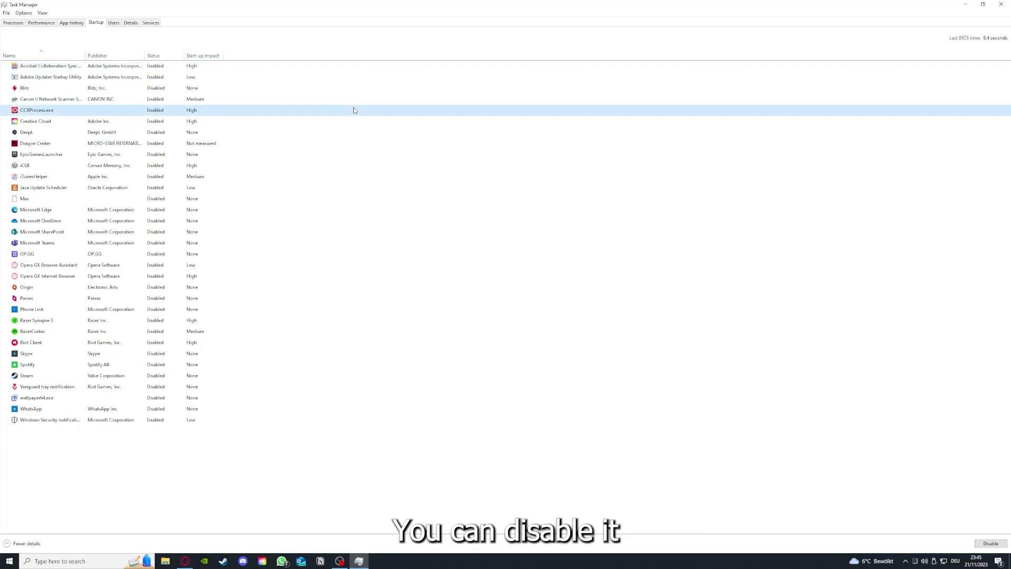
left_click(532, 221)
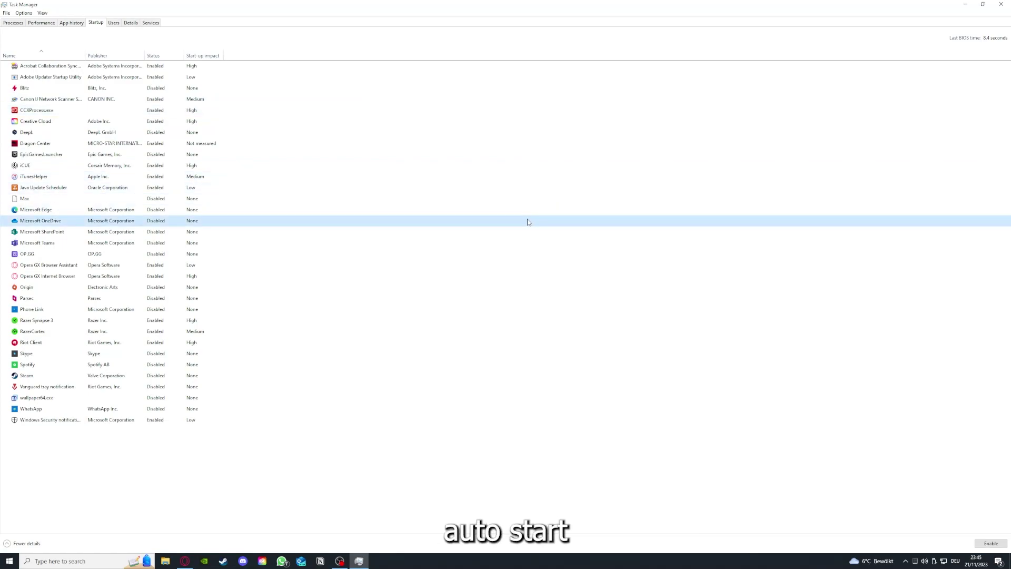
left_click(63, 67)
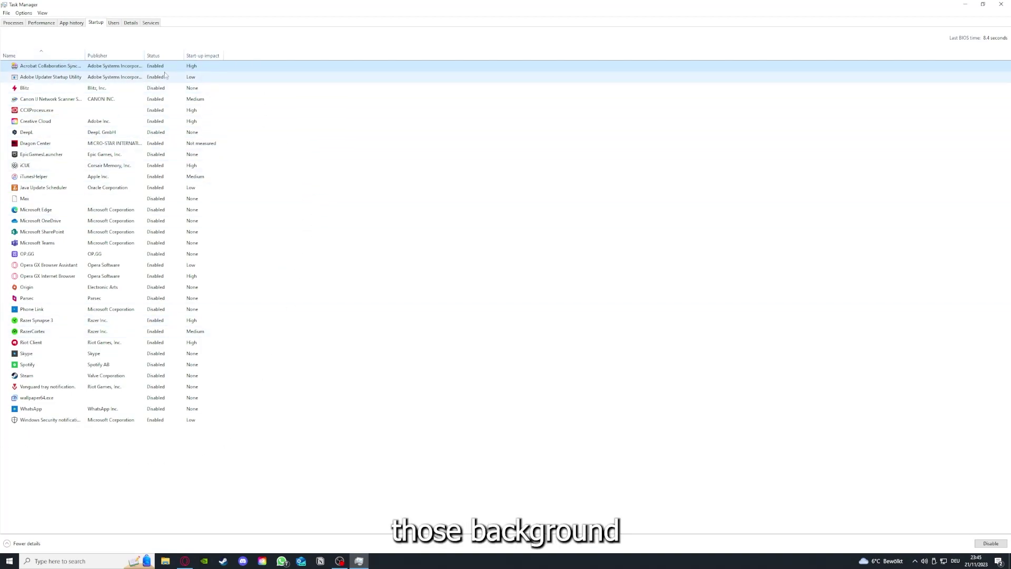
right_click(247, 226)
left_click(282, 310)
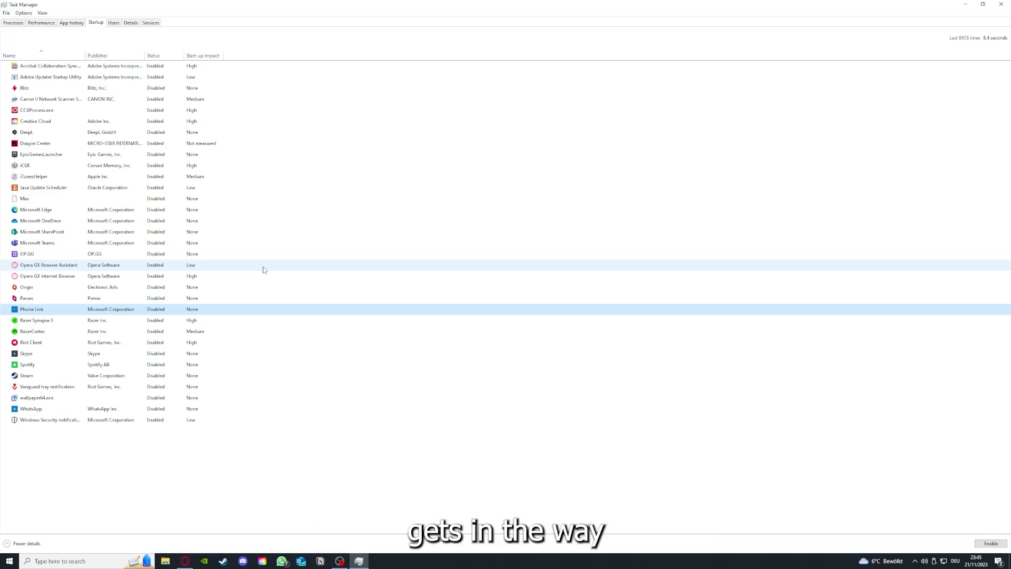
left_click(221, 182)
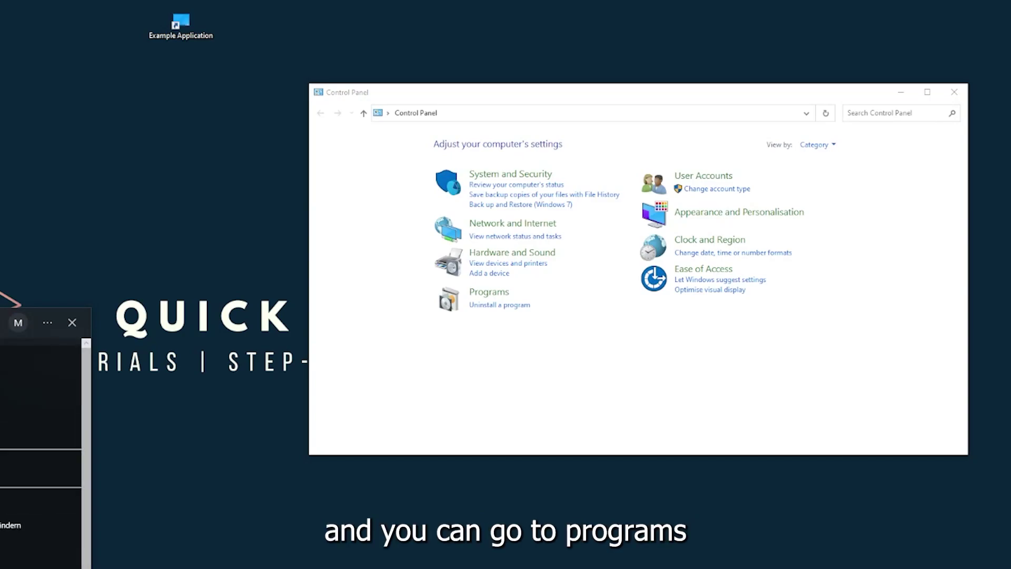
Step: Go to Programs > Programs and Features and scroll the 175-program list to Overwolf
key("Escape")
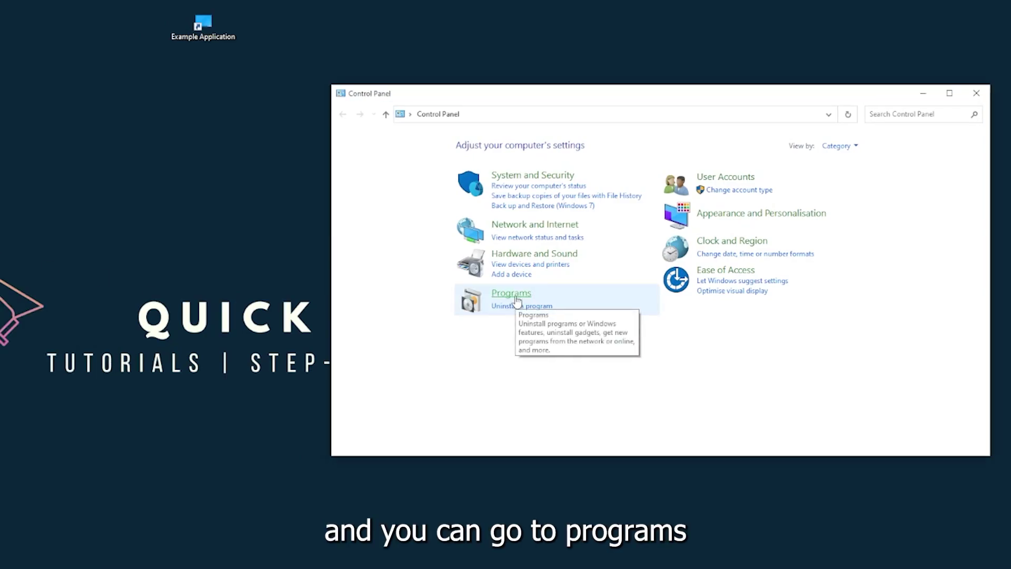
left_click(515, 298)
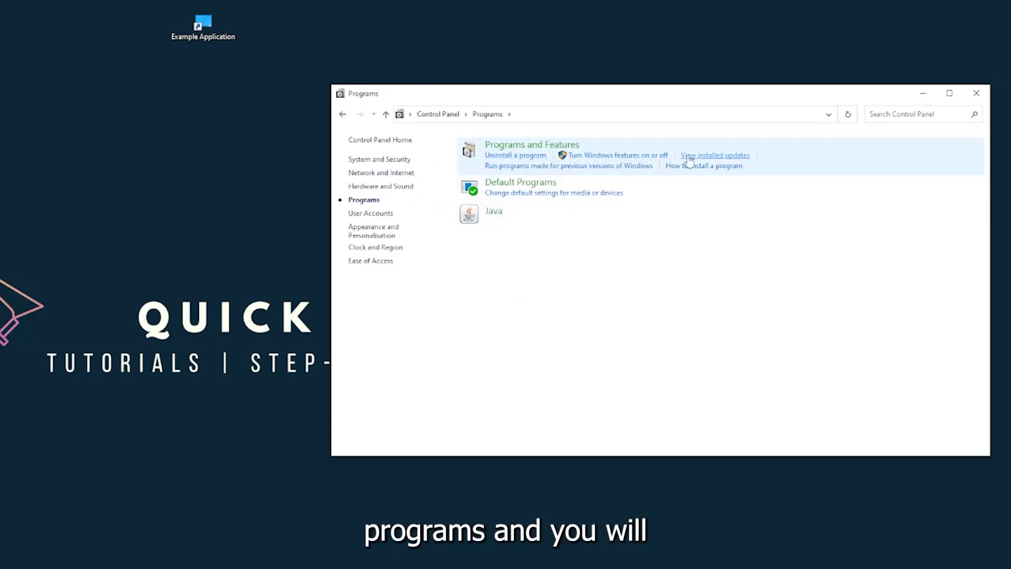
left_click(546, 150)
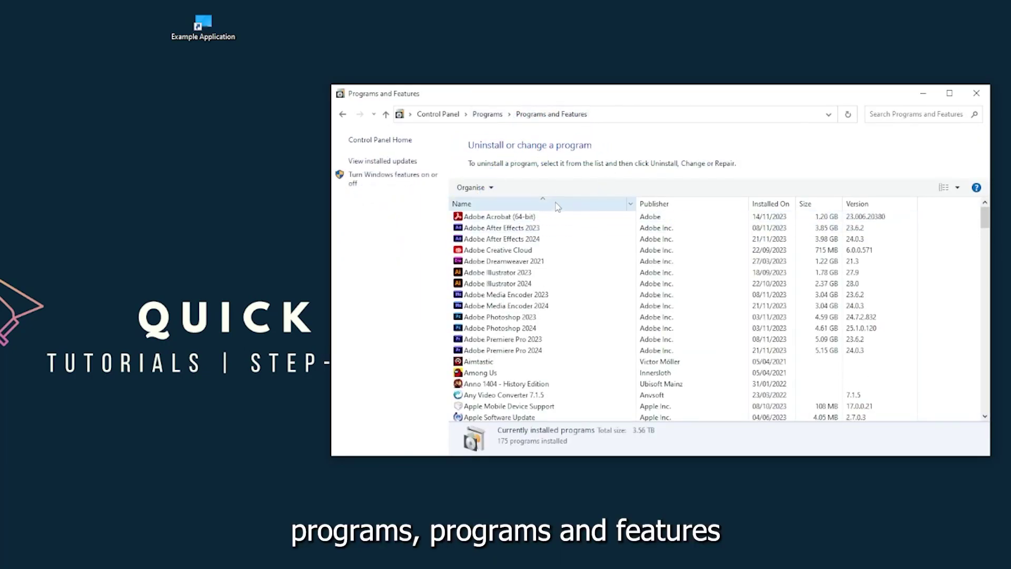
scroll(535, 296, "down", 20)
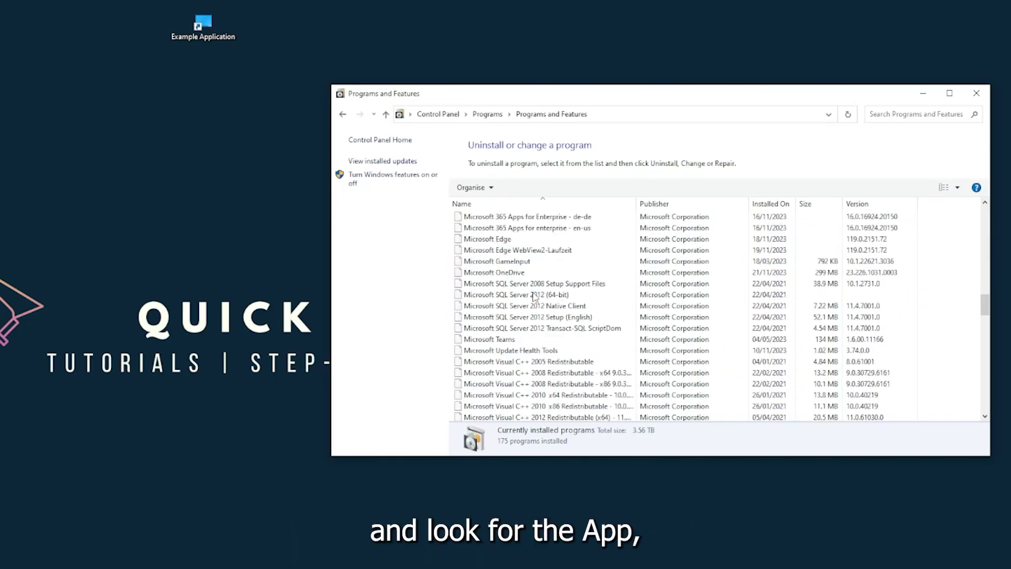
scroll(535, 296, "down", 20)
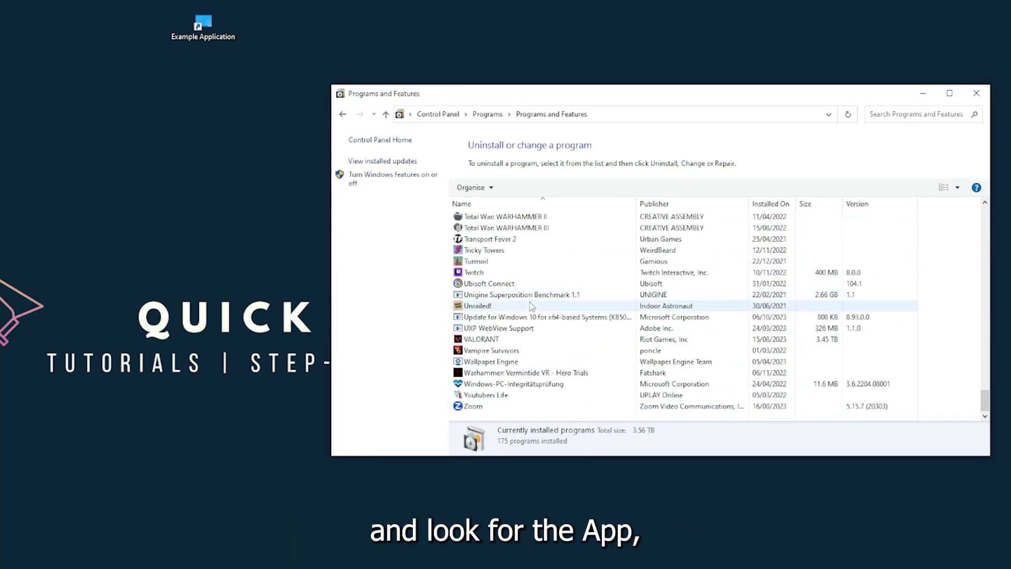
scroll(521, 327, "up", 15)
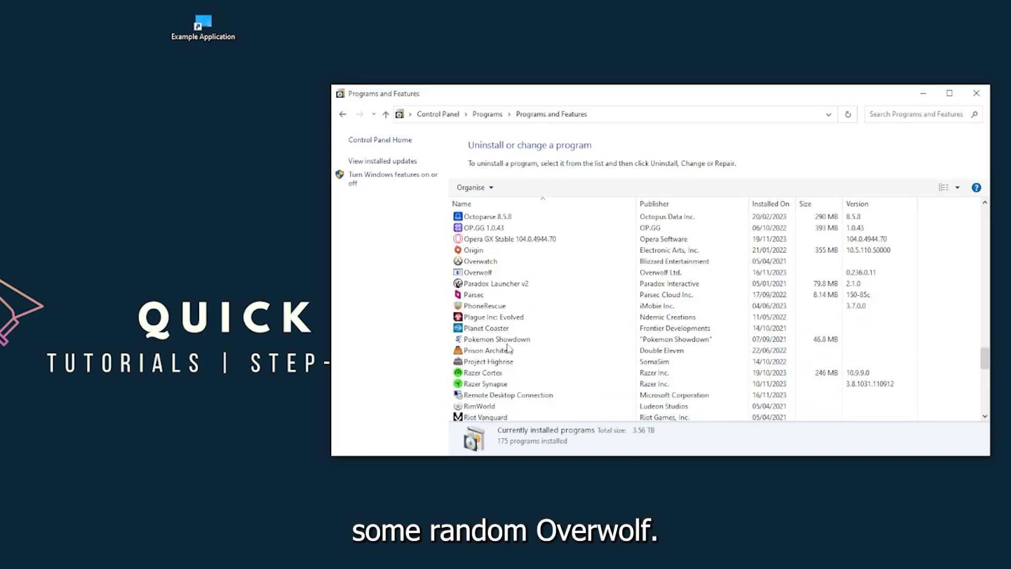
scroll(495, 347, "up", 2)
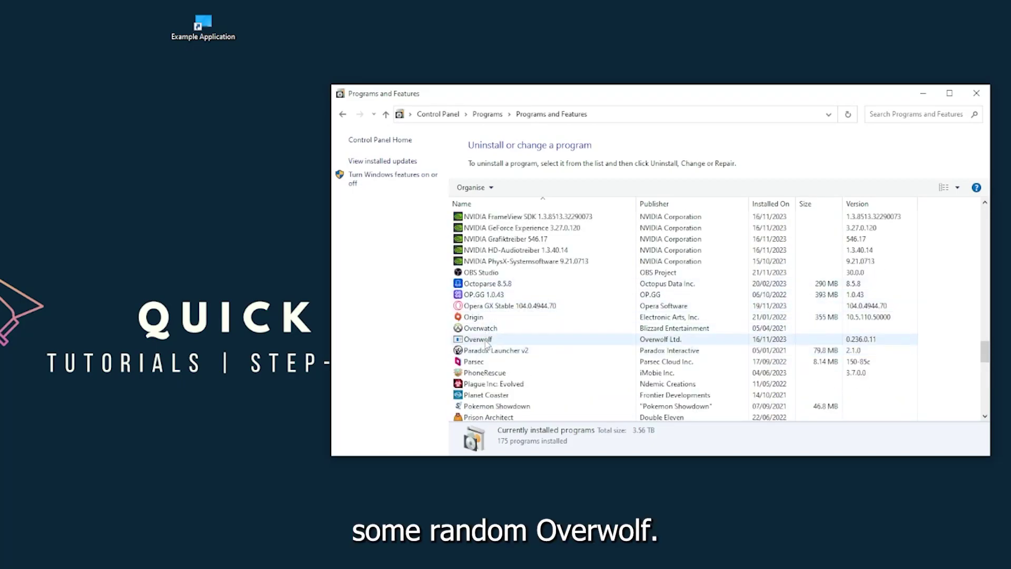
Step: Choose Uninstall/Change on Overwolf and answer Yes to remove it after the error
left_click(486, 342)
right_click(485, 341)
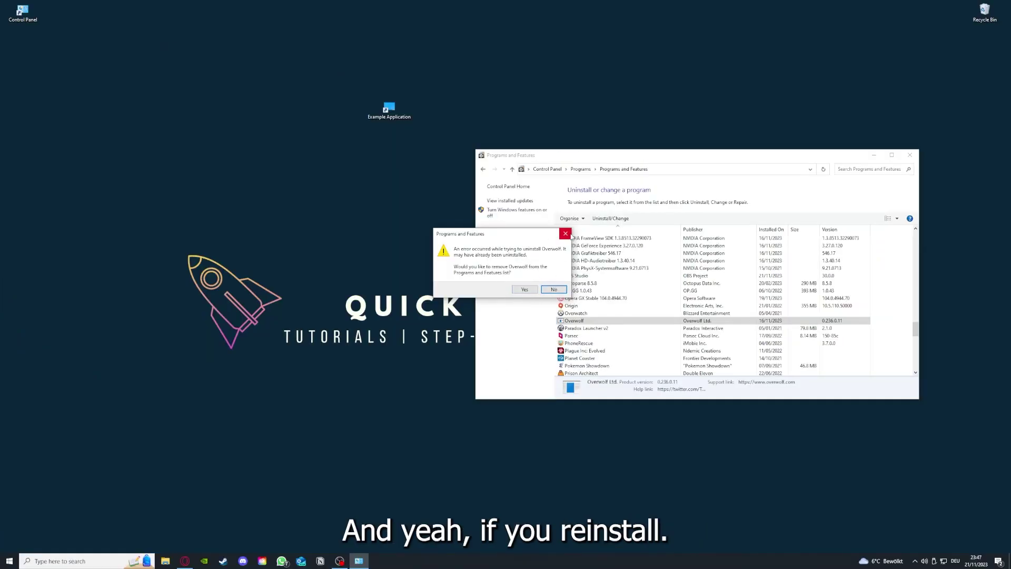
left_click(565, 233)
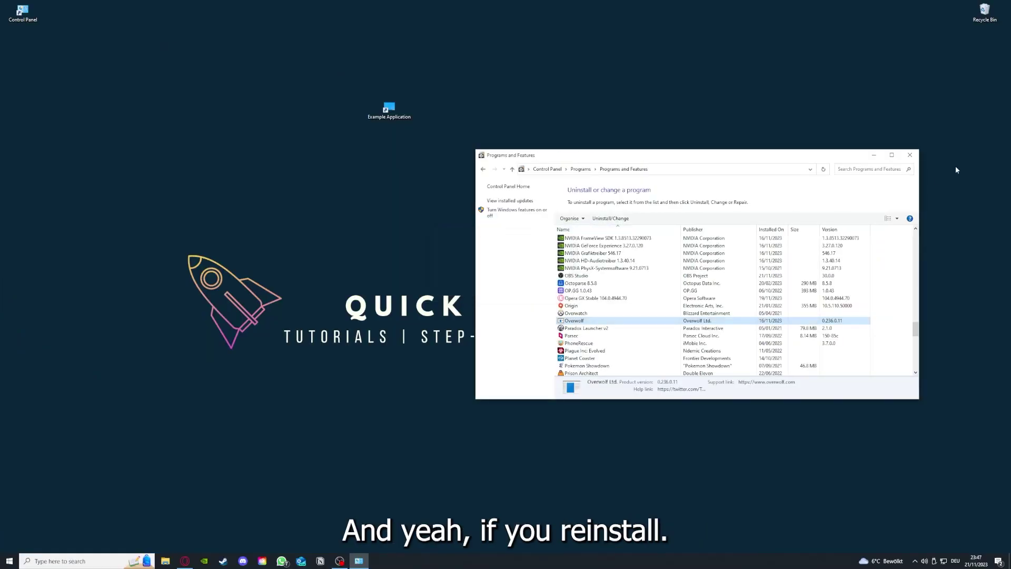
Step: Close the Programs and Features window
left_click(909, 155)
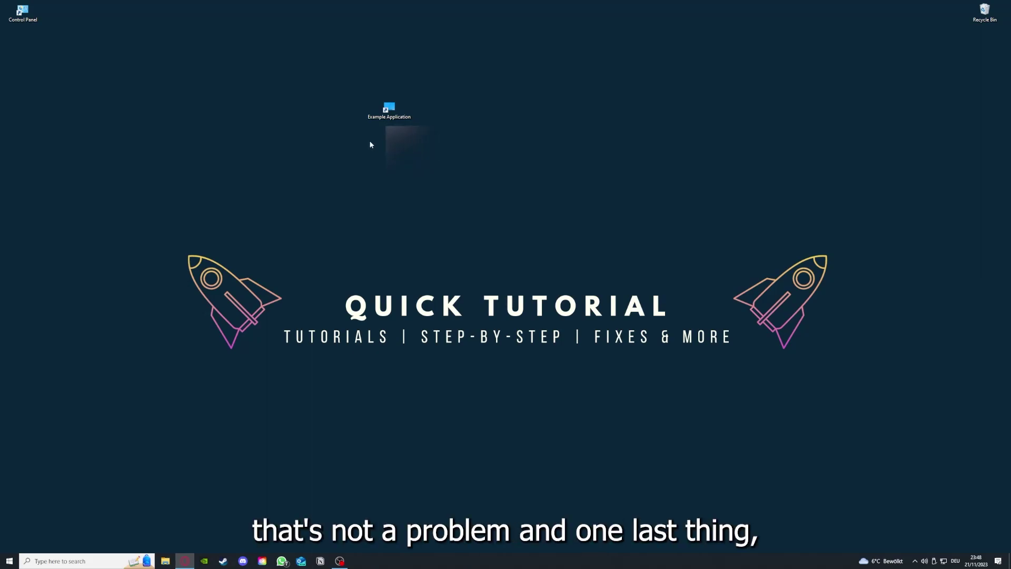
Step: Open the Example Application shortcut's Properties, browse Security and Previous Versions, then return to Shortcut
right_click(383, 106)
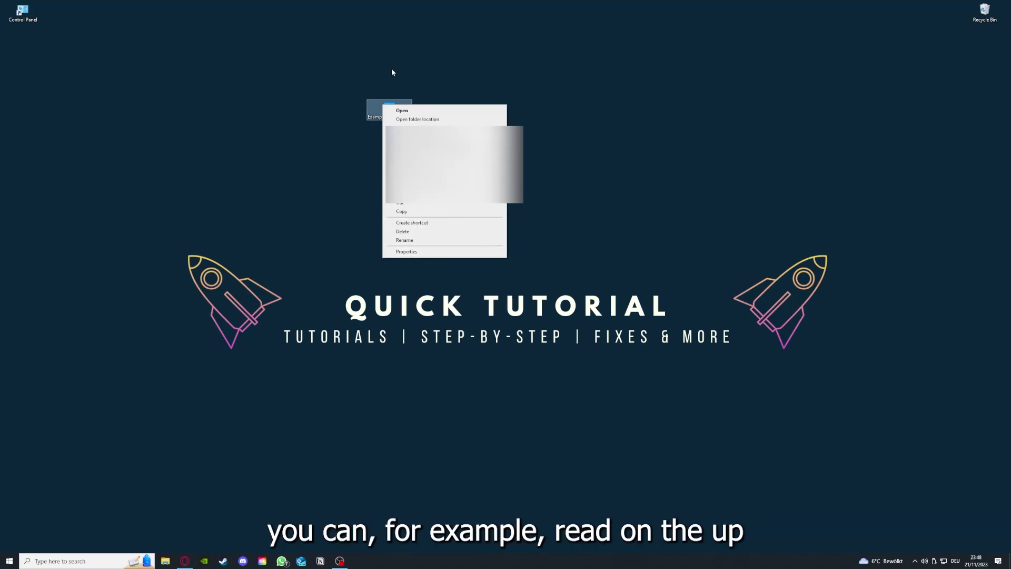
left_click(404, 252)
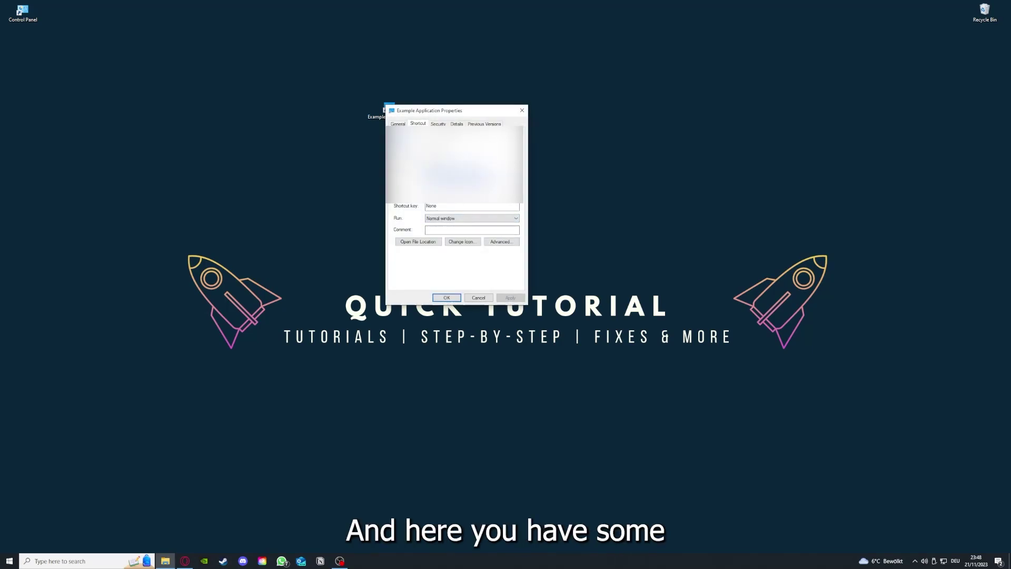
key("ctrl+Tab")
key("ctrl+Tab")
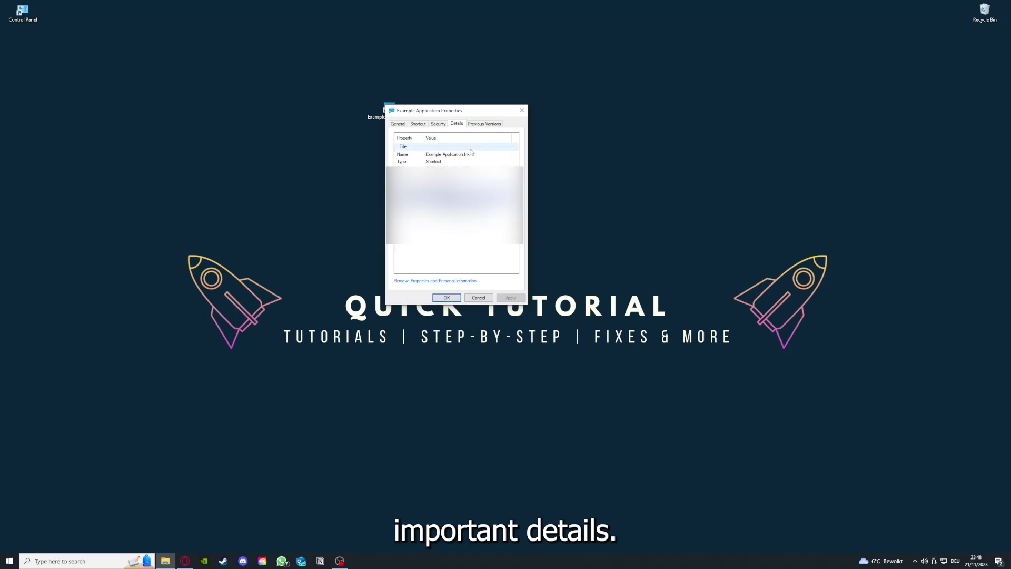
left_click_drag(457, 111, 533, 146)
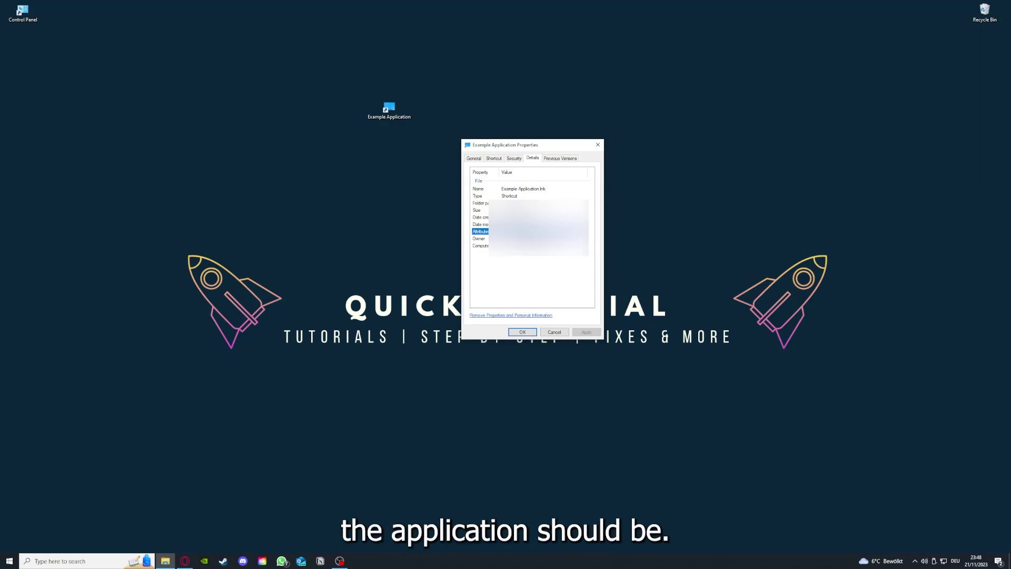
left_click(566, 160)
left_click(494, 159)
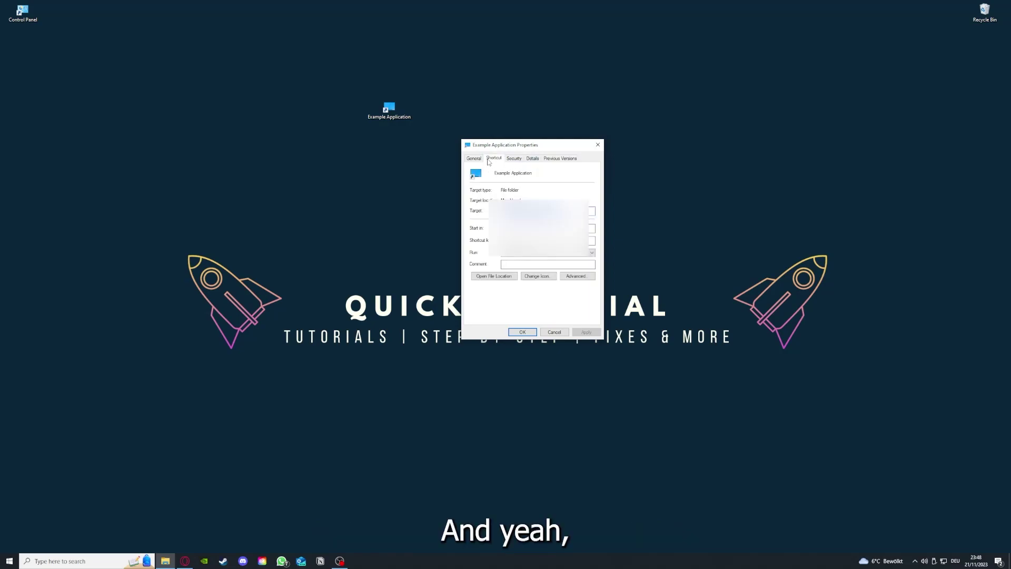
Step: Open the shortcut's file location in This PC and move that Explorer window lower
left_click(485, 278)
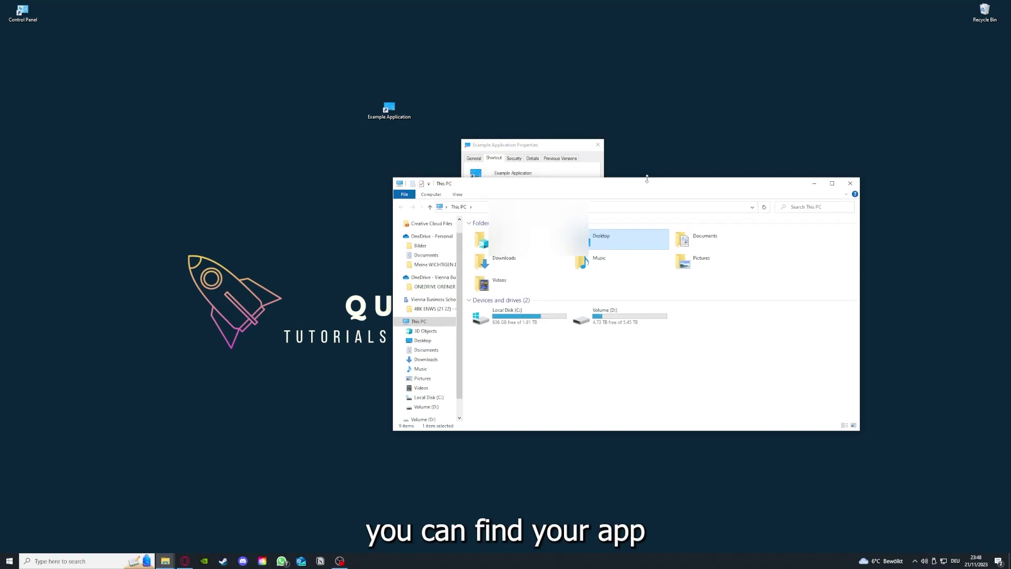
left_click_drag(648, 182, 535, 291)
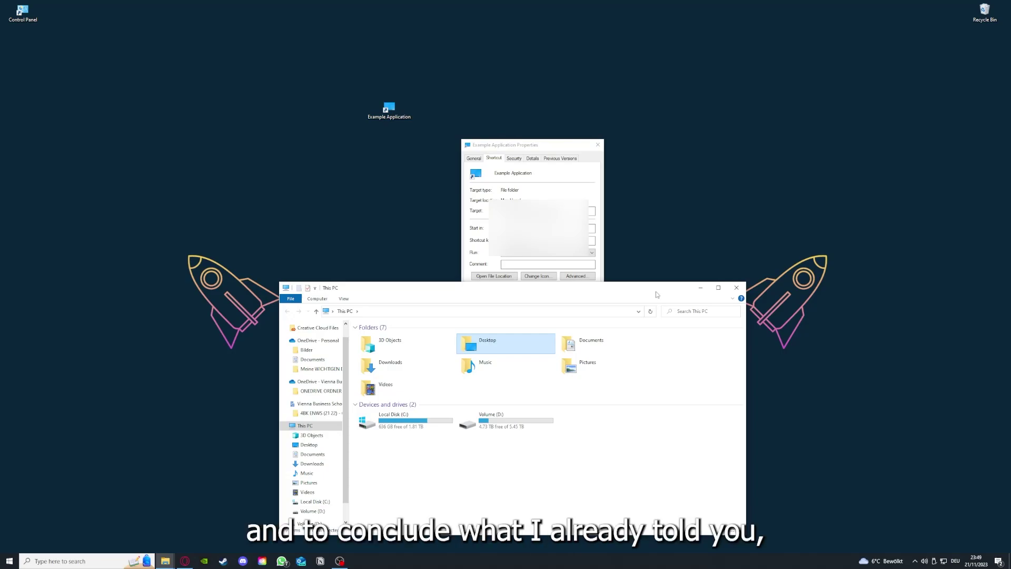
Step: Close the This PC window and dismiss the shortcut's Properties dialog with Esc
left_click(736, 288)
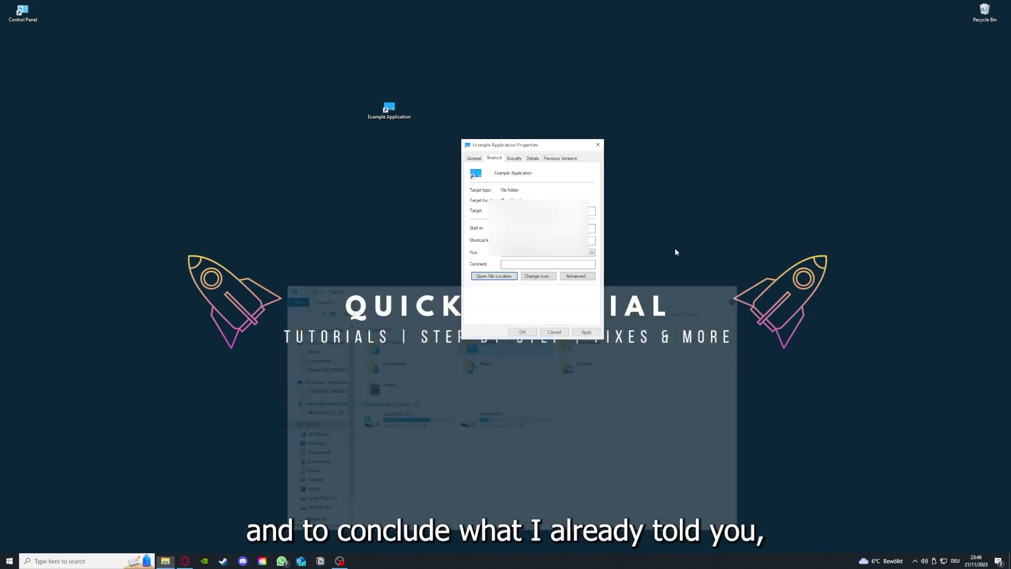
key("Escape")
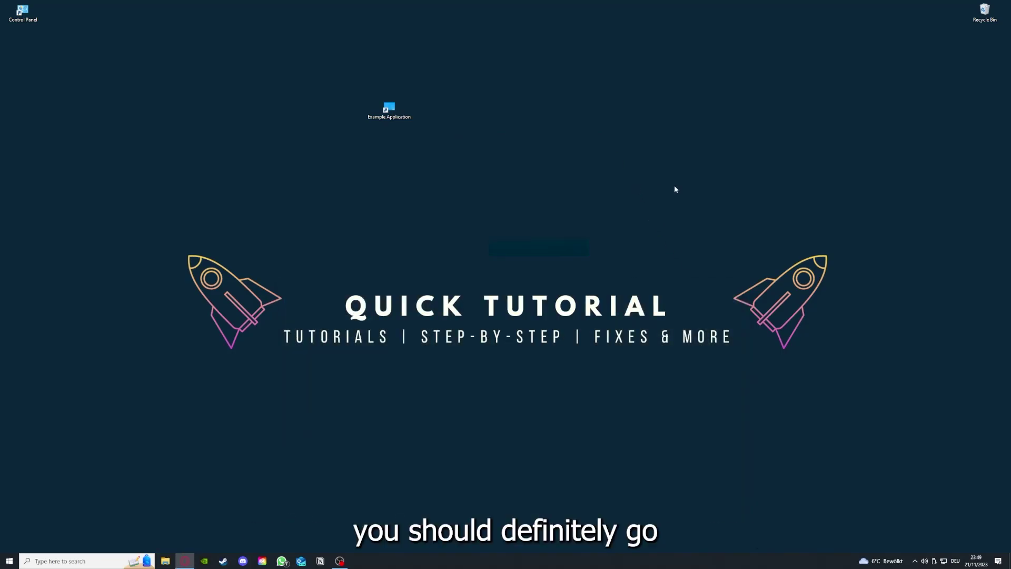